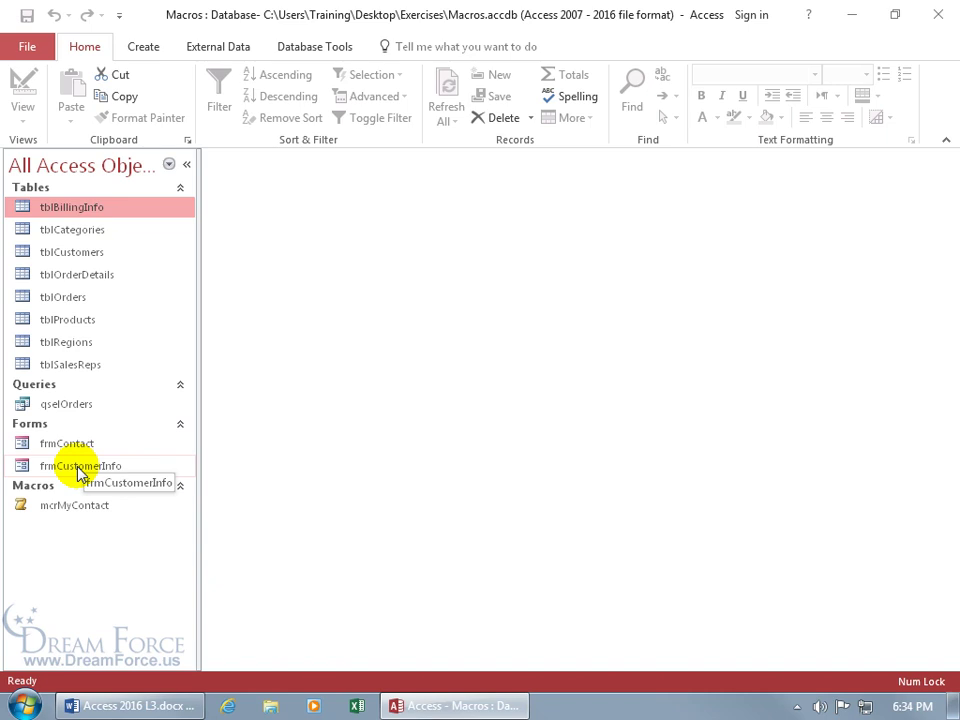
Open frmCustomerInfo, and briefly preview frmContact before closing it again
double_click(80, 470)
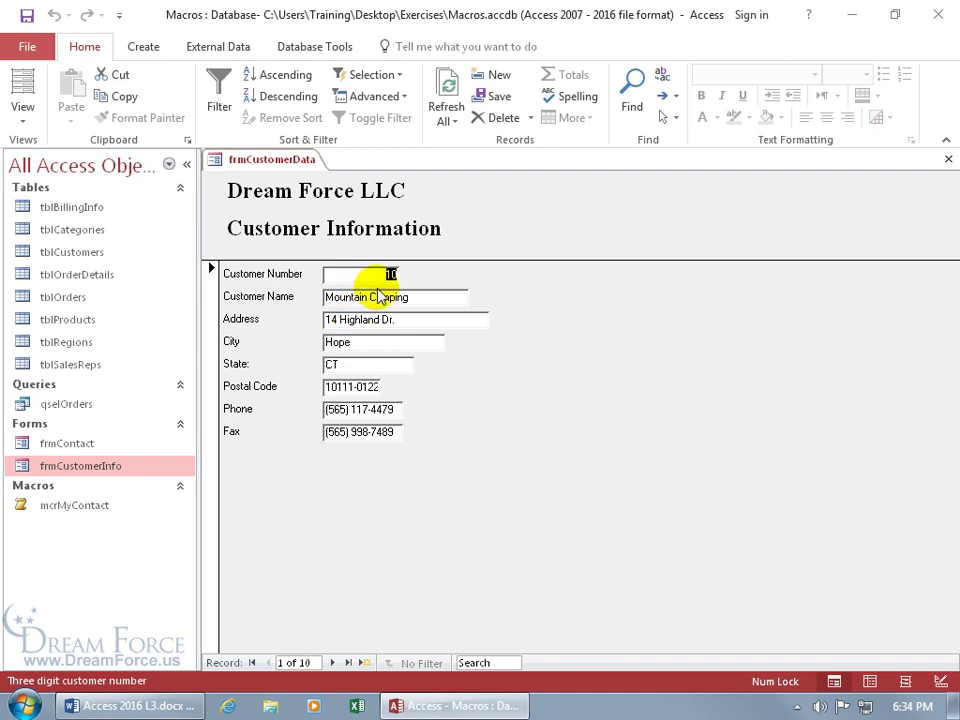
double_click(108, 447)
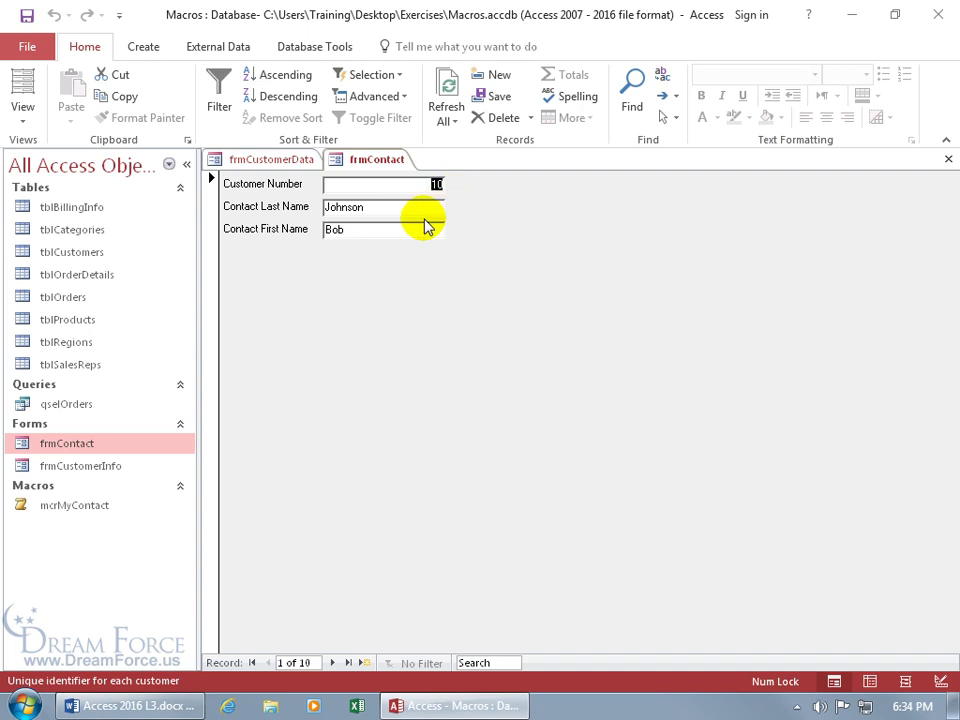
left_click(948, 160)
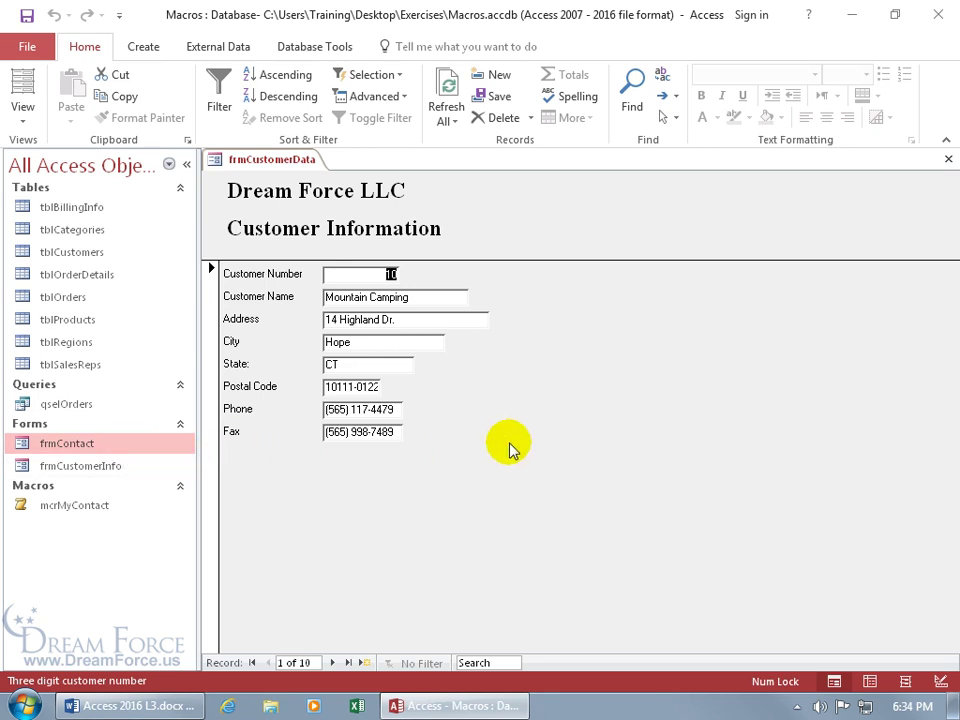
Put the customer form into Design View with the full Controls gallery showing
right_click(511, 360)
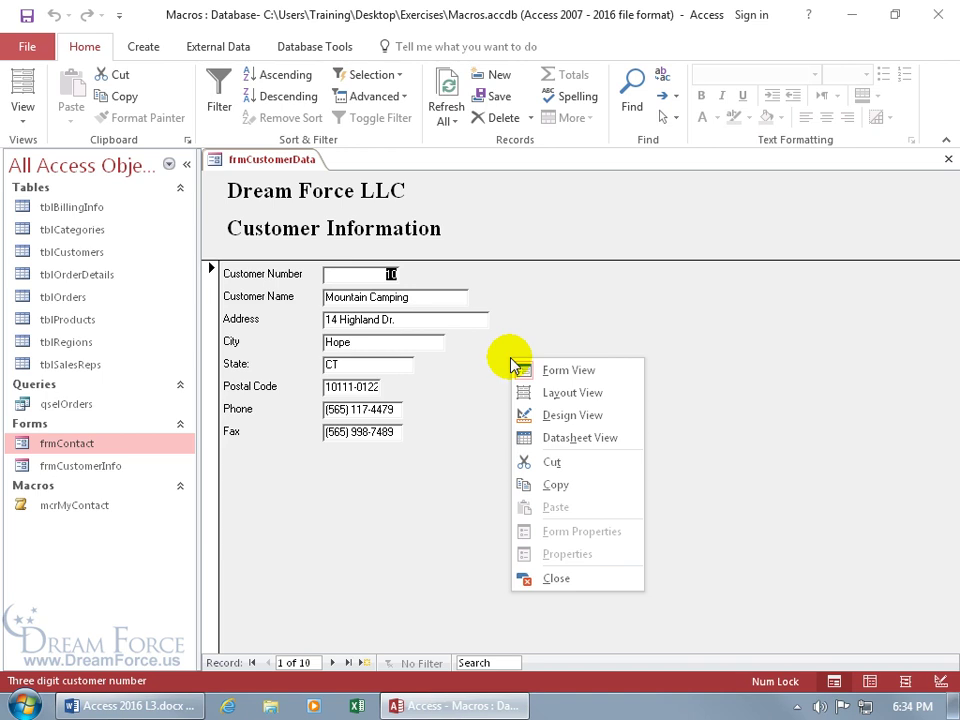
left_click(531, 415)
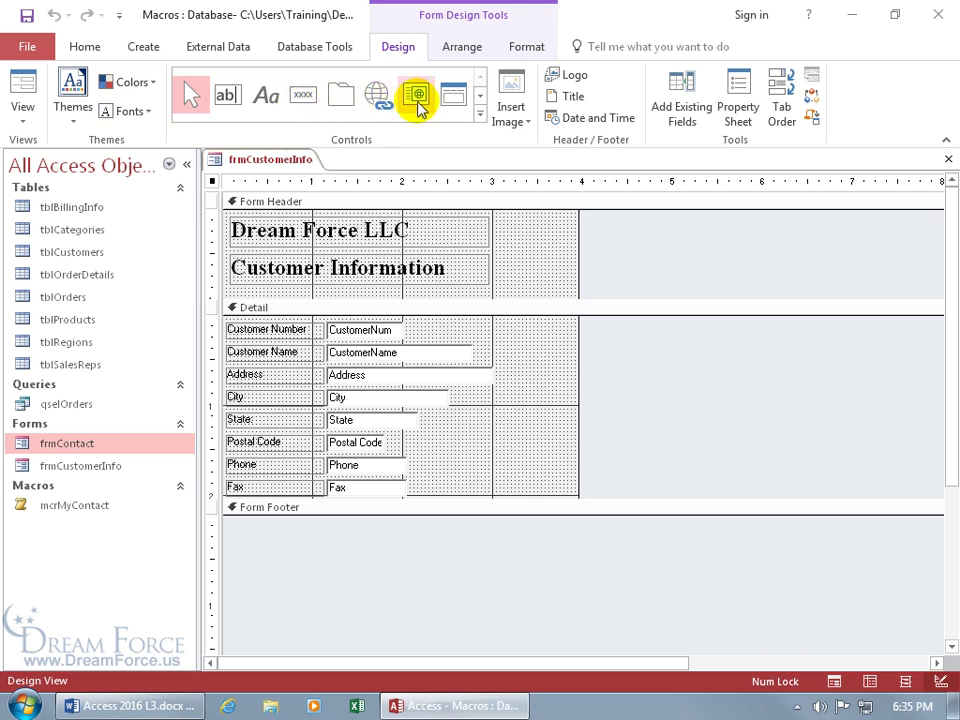
left_click(481, 114)
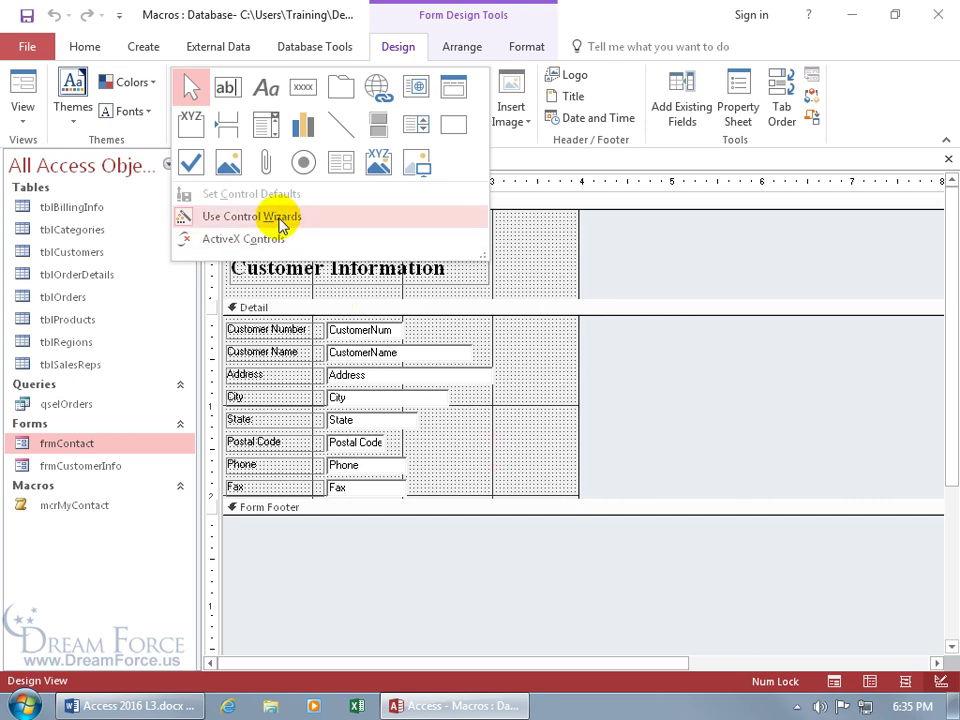
Add a wizard-free button beside the postal code field and caption it 'Contact'
left_click(303, 88)
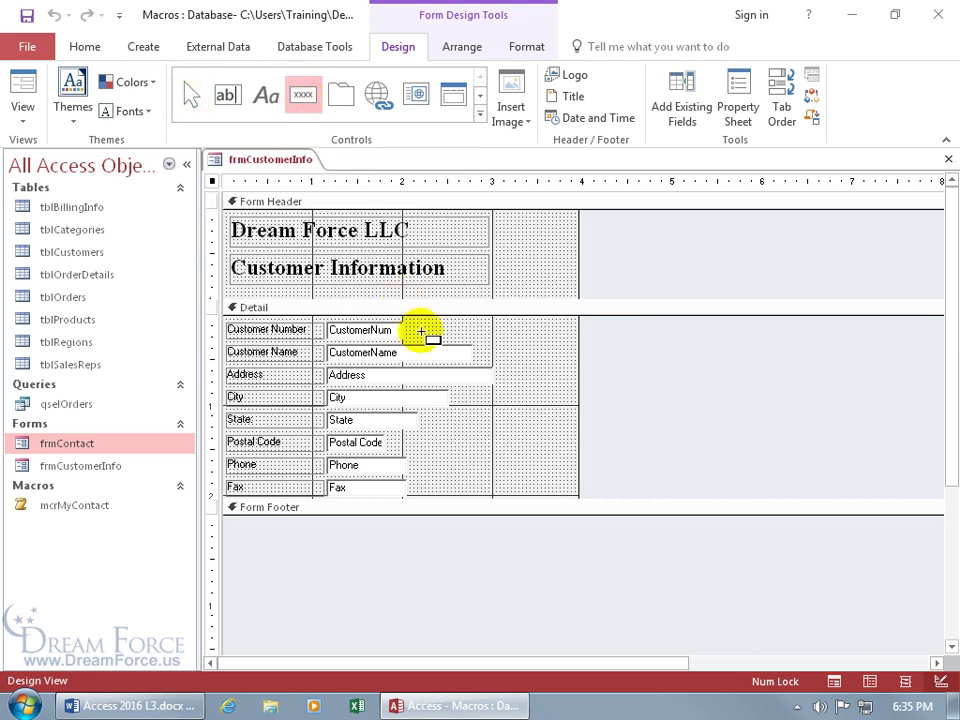
left_click(479, 435)
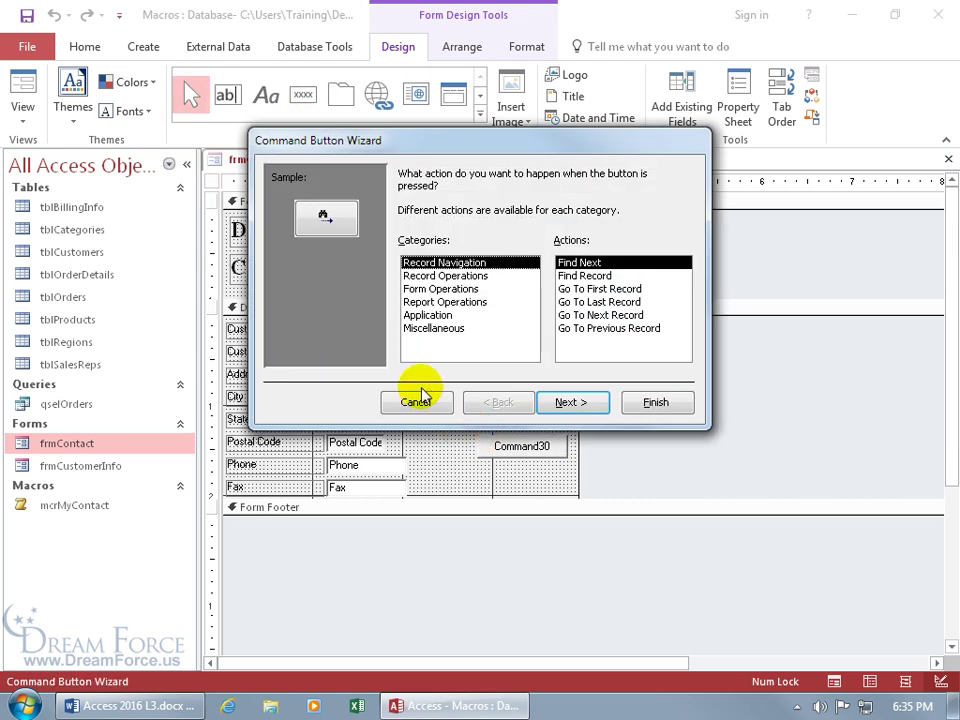
left_click(420, 400)
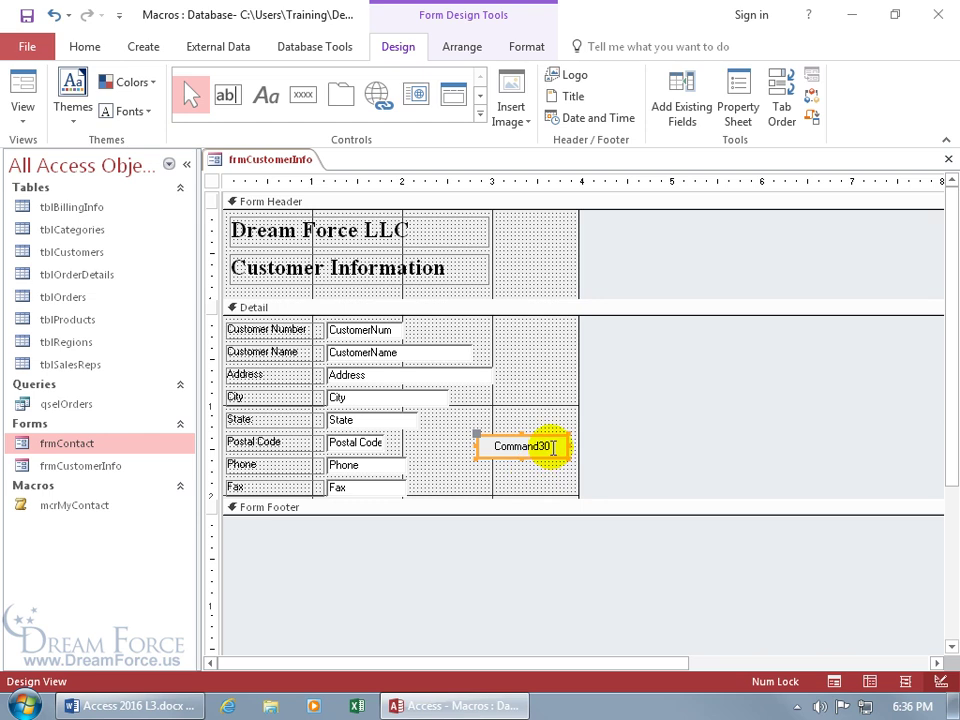
left_click(552, 447)
double_click(552, 447)
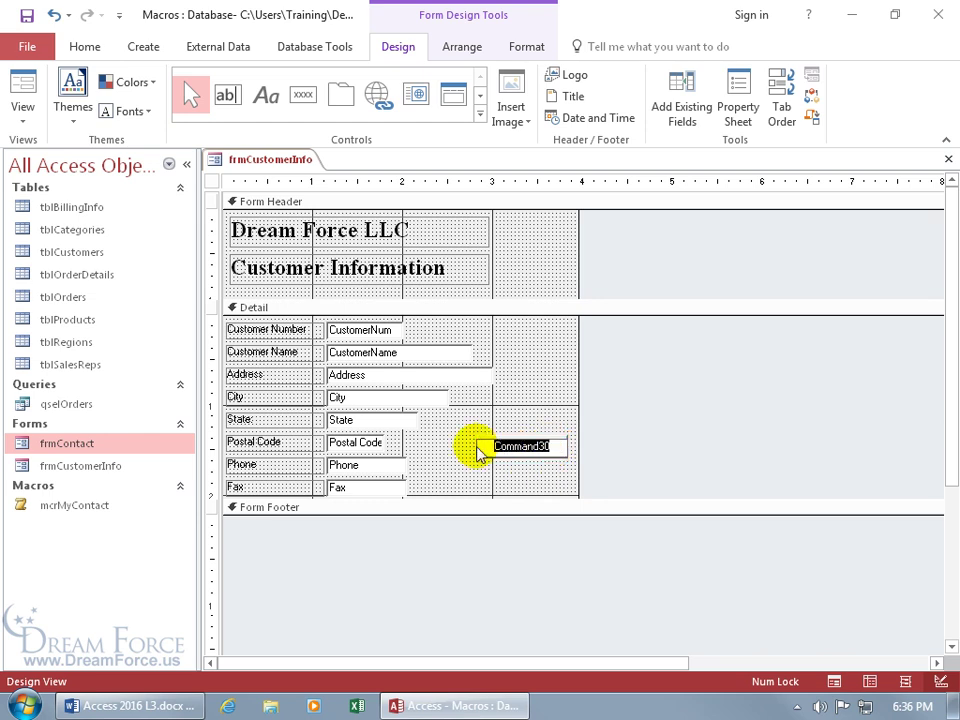
type("Contact")
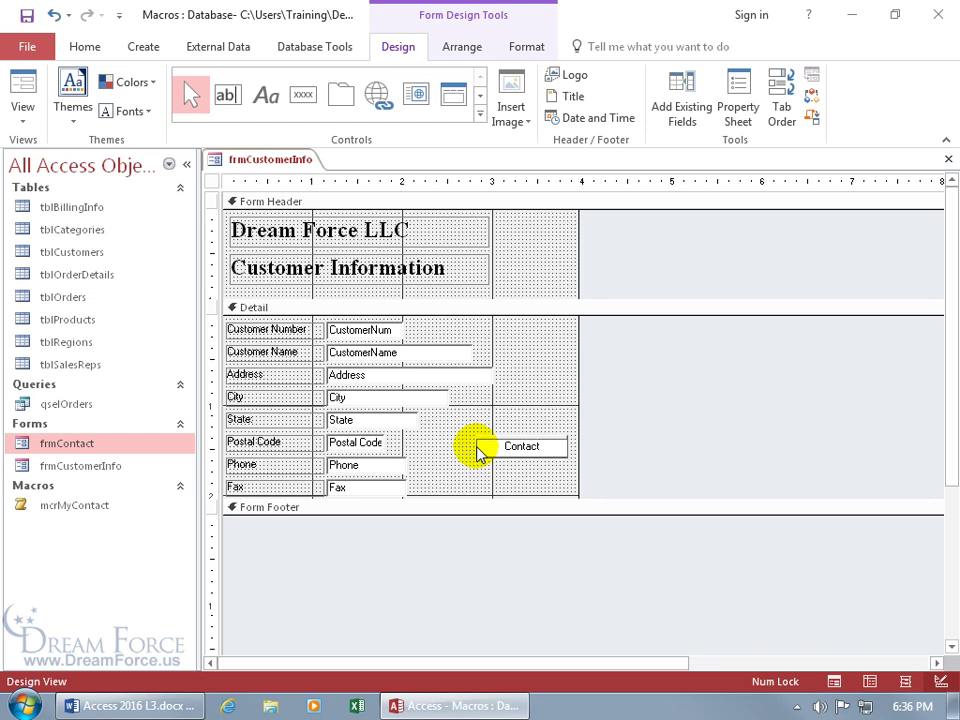
left_click(477, 446)
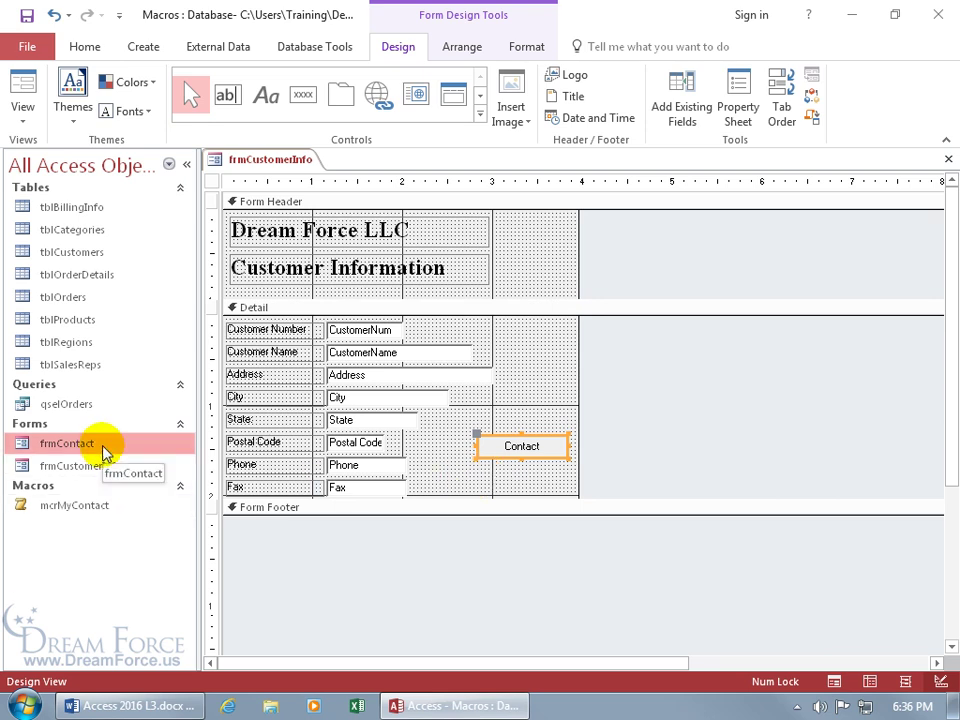
Rename the Contact button to CommandContactFrm in its Property Sheet
double_click(497, 460)
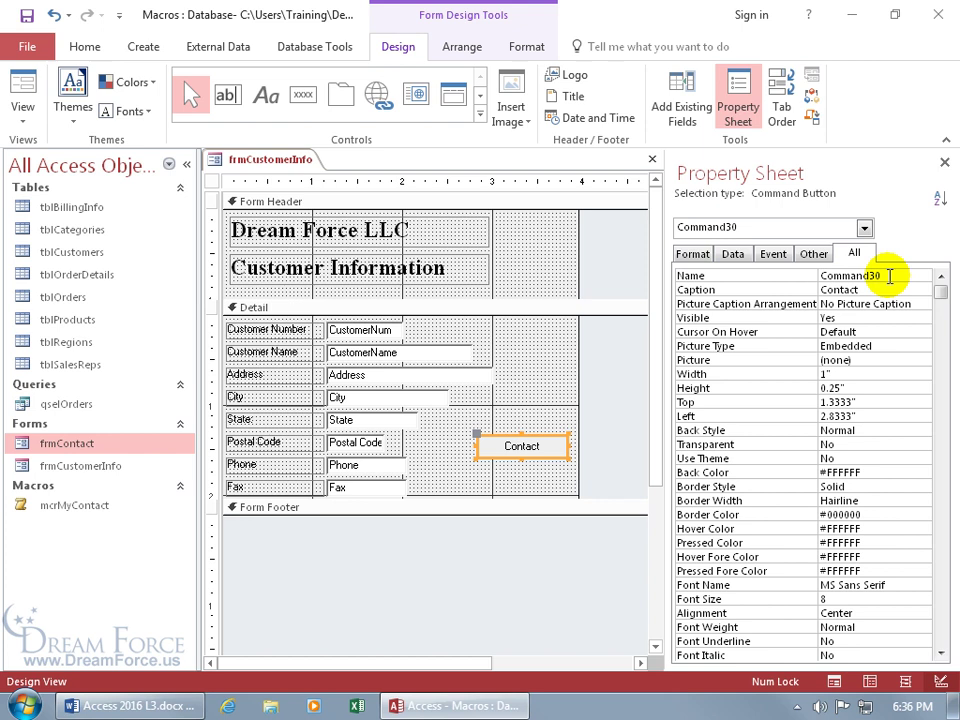
left_click(889, 276)
key("BackSpace")
key("BackSpace")
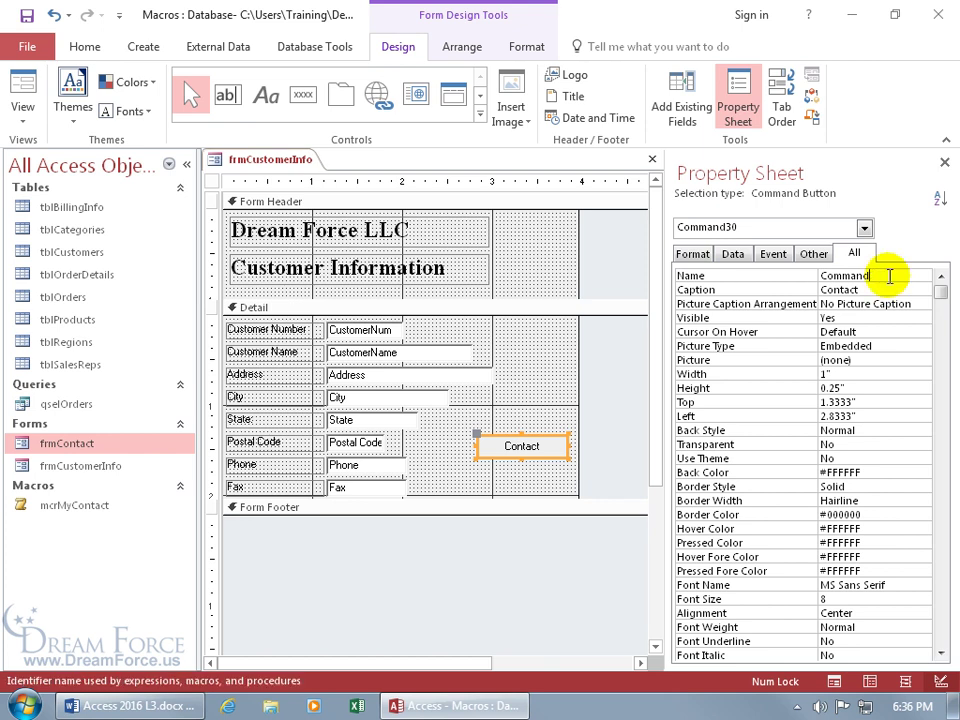
type("ContactFrm")
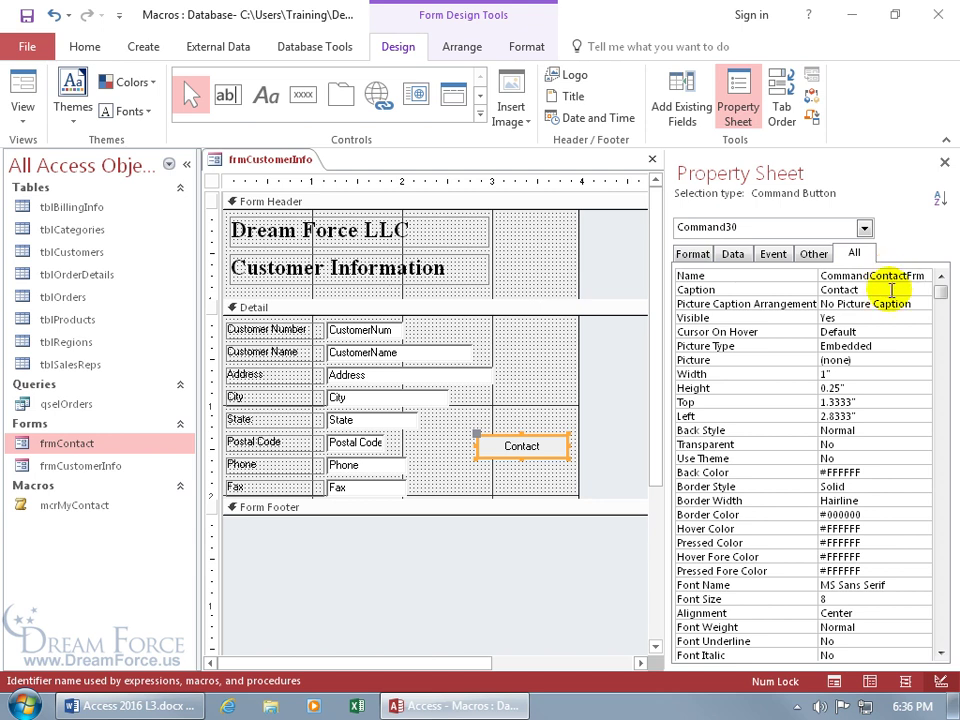
key("Return")
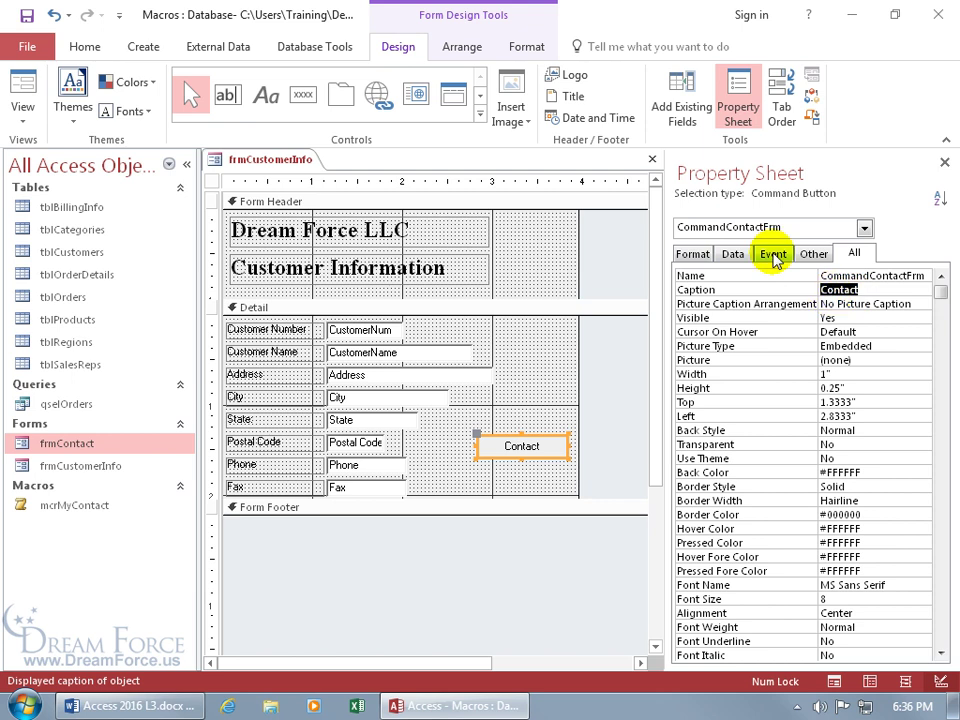
Set the button's On Click event to the mcrMyContact macro
left_click(773, 255)
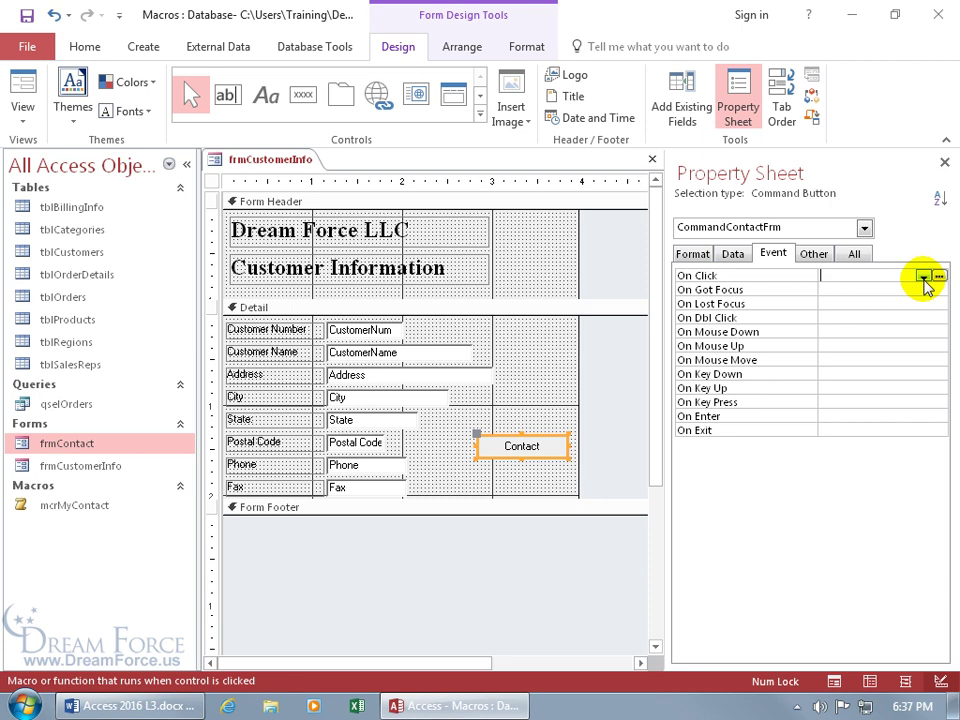
left_click(923, 277)
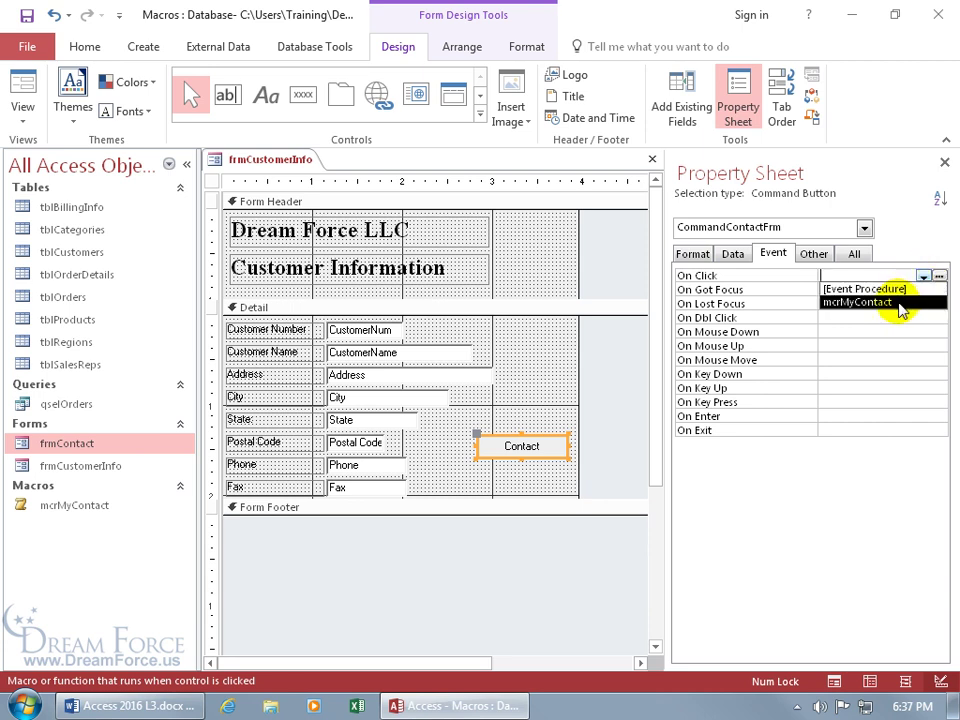
left_click(899, 303)
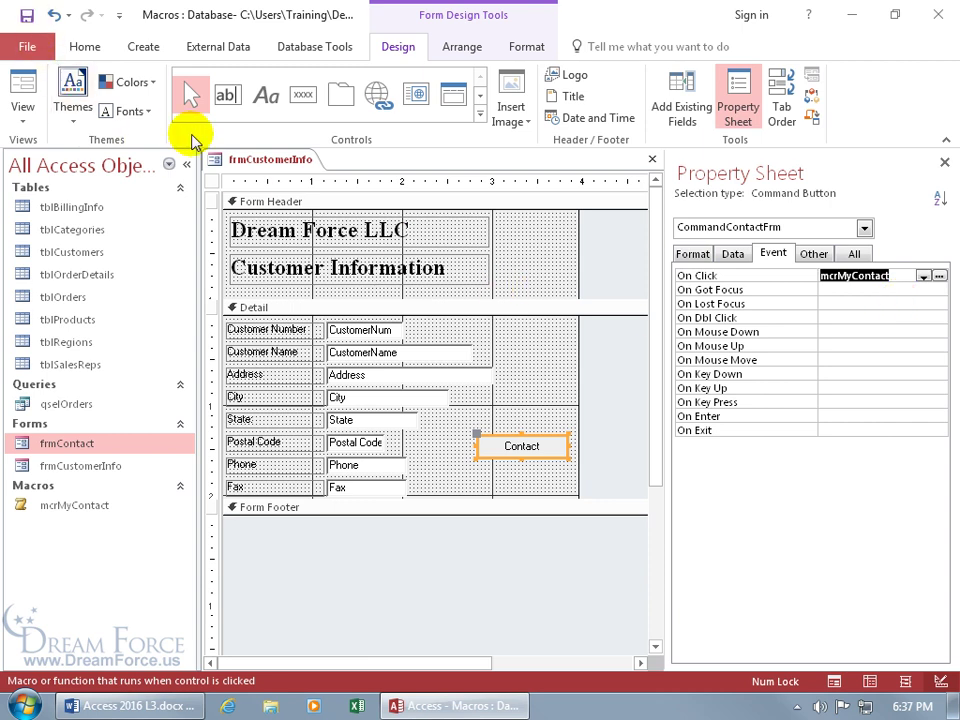
Switch the customer form to Form View, and confirm Contact opens frmContact, then close it
right_click(263, 162)
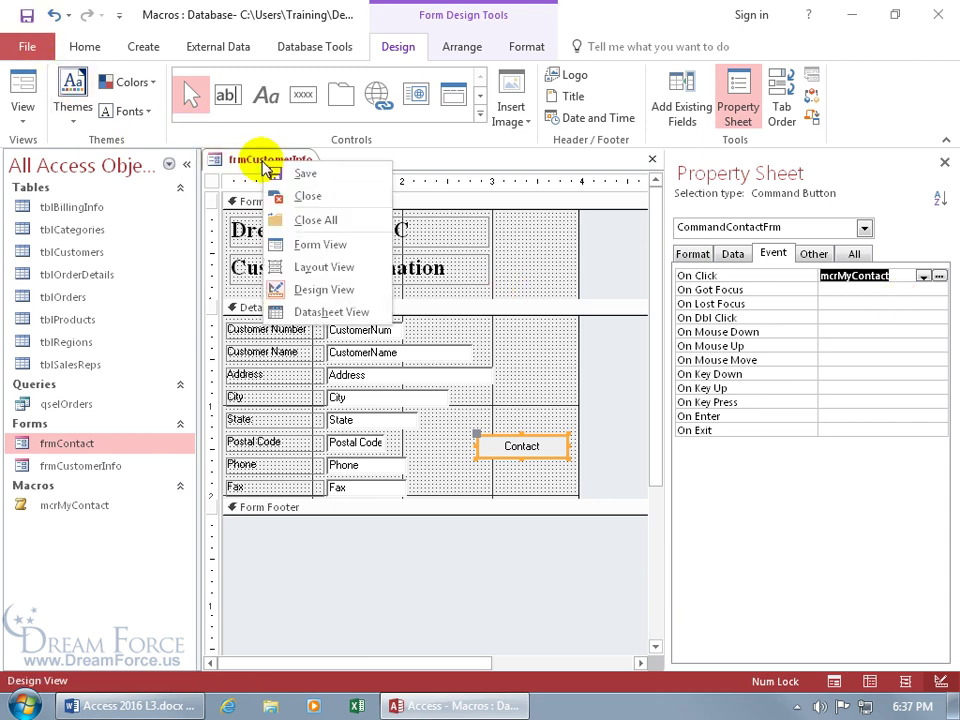
left_click(316, 245)
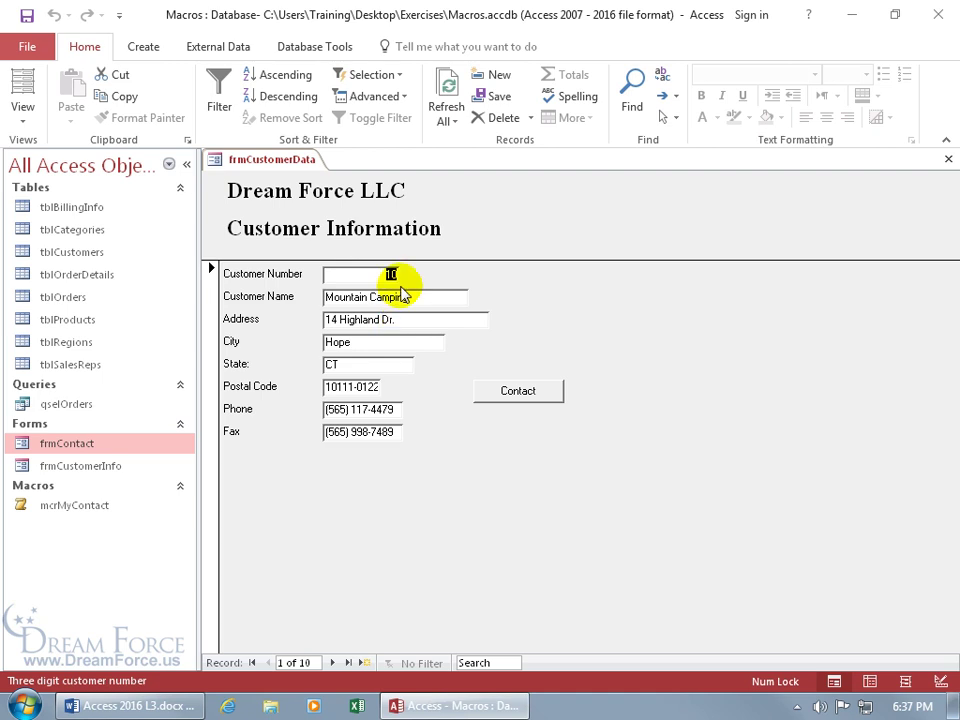
left_click(508, 390)
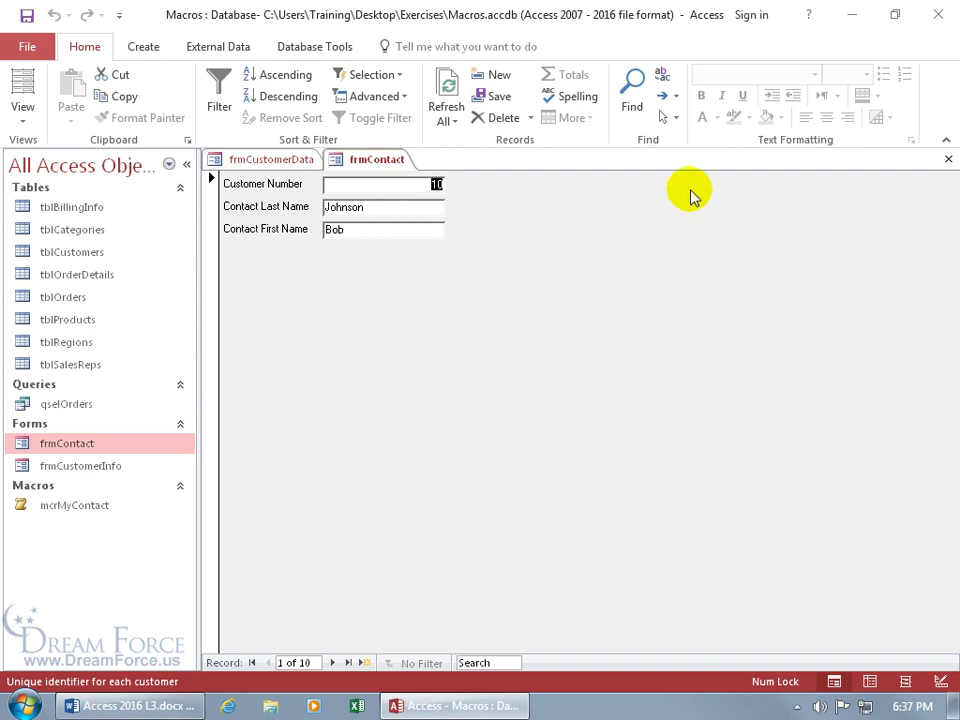
left_click(949, 161)
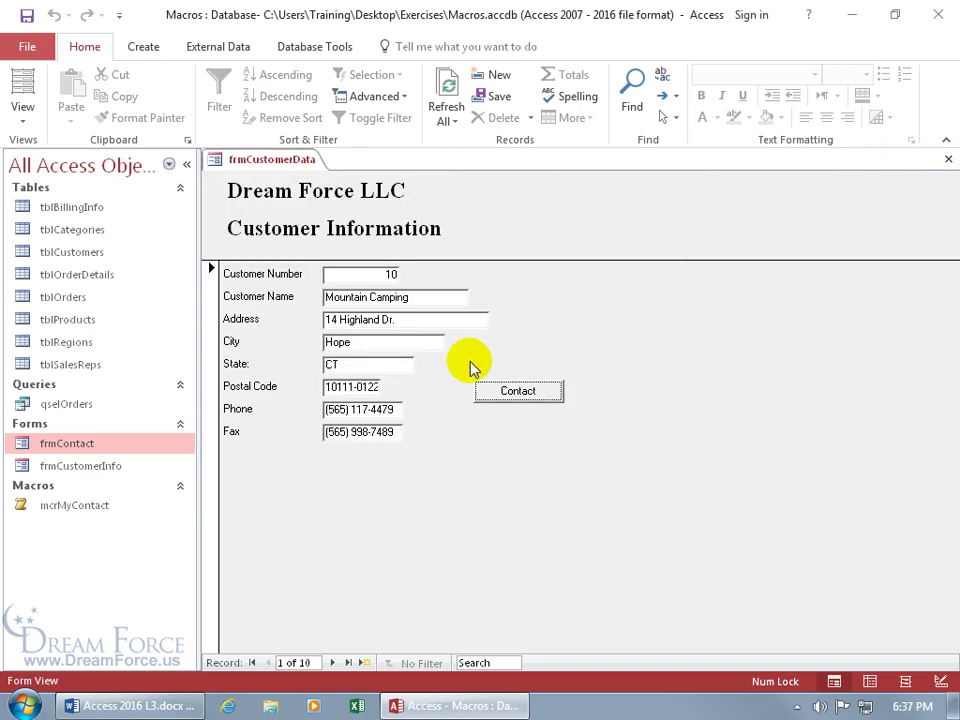
On customer record 3, open frmContact via Contact and check it matches the same customer
left_click(332, 663)
left_click(332, 663)
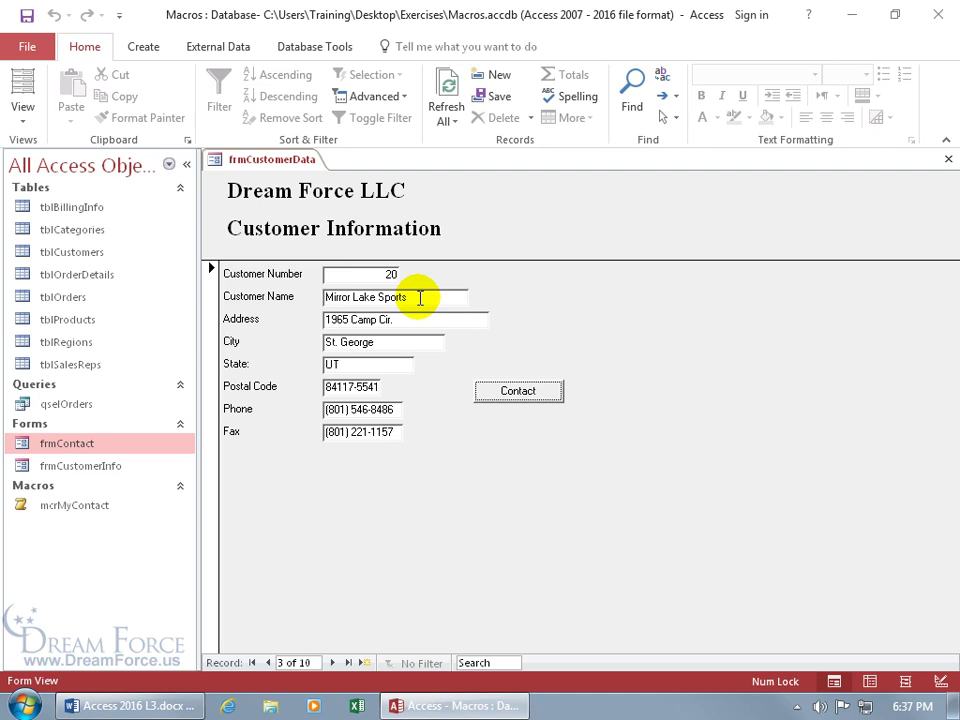
left_click(512, 394)
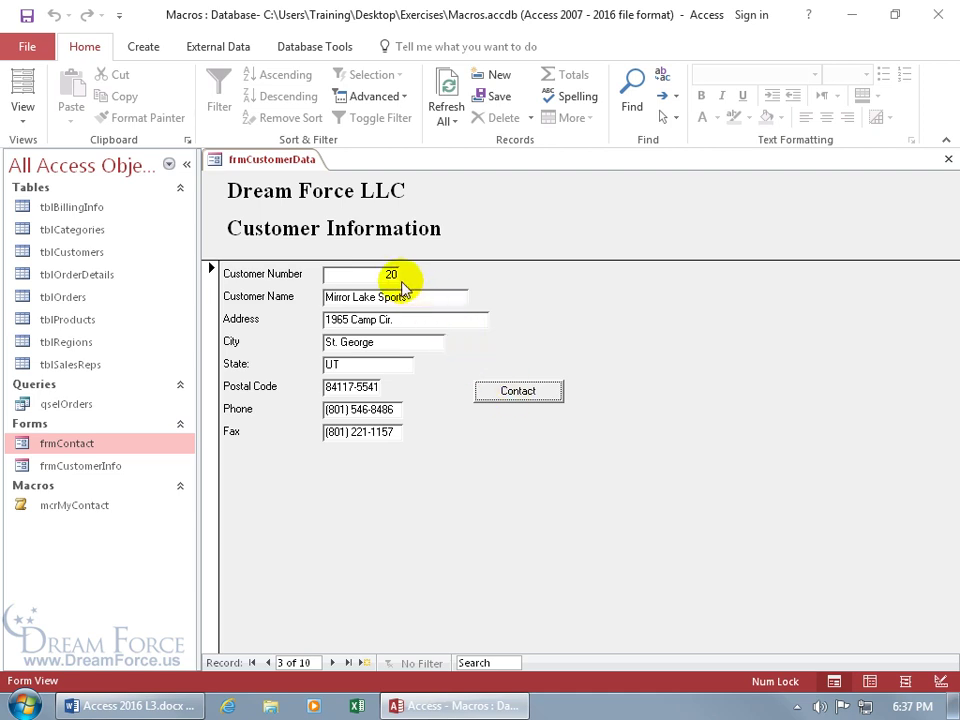
left_click(508, 390)
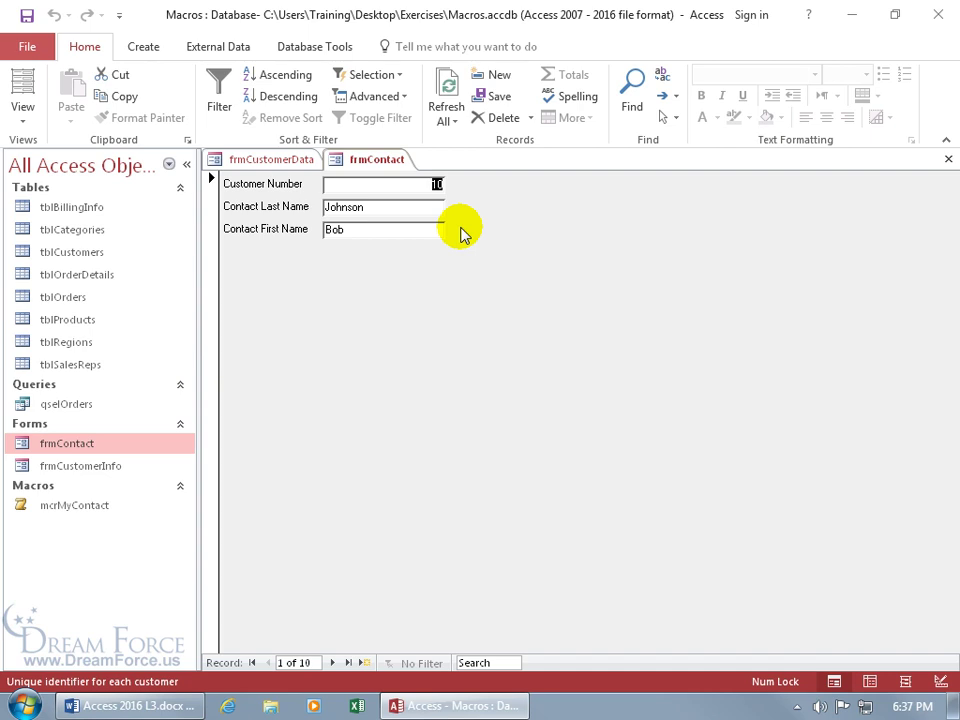
left_click(332, 662)
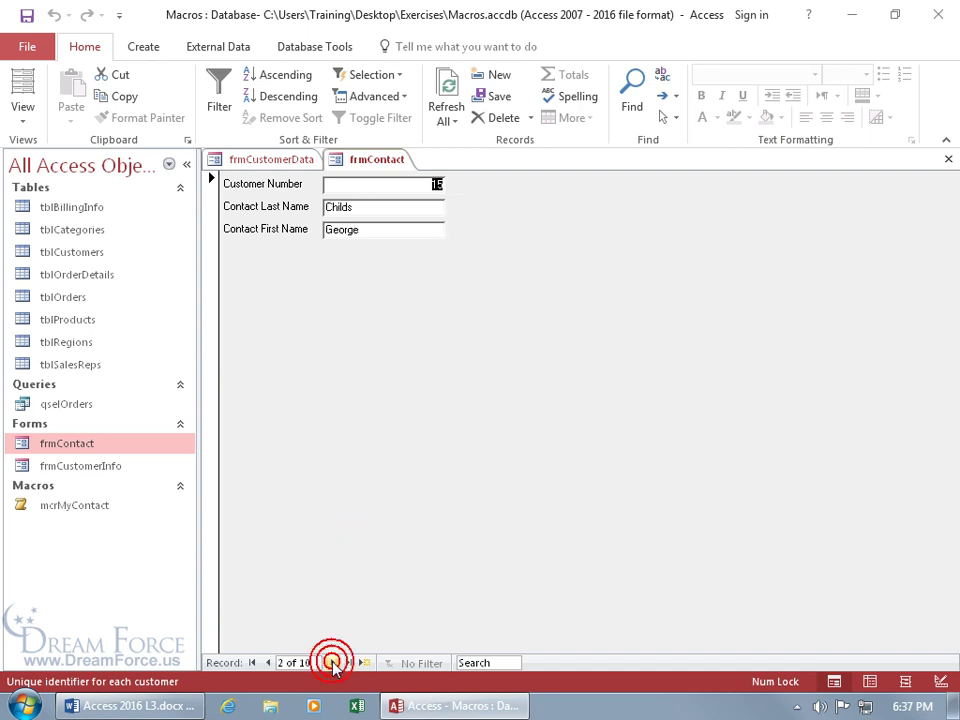
left_click(332, 662)
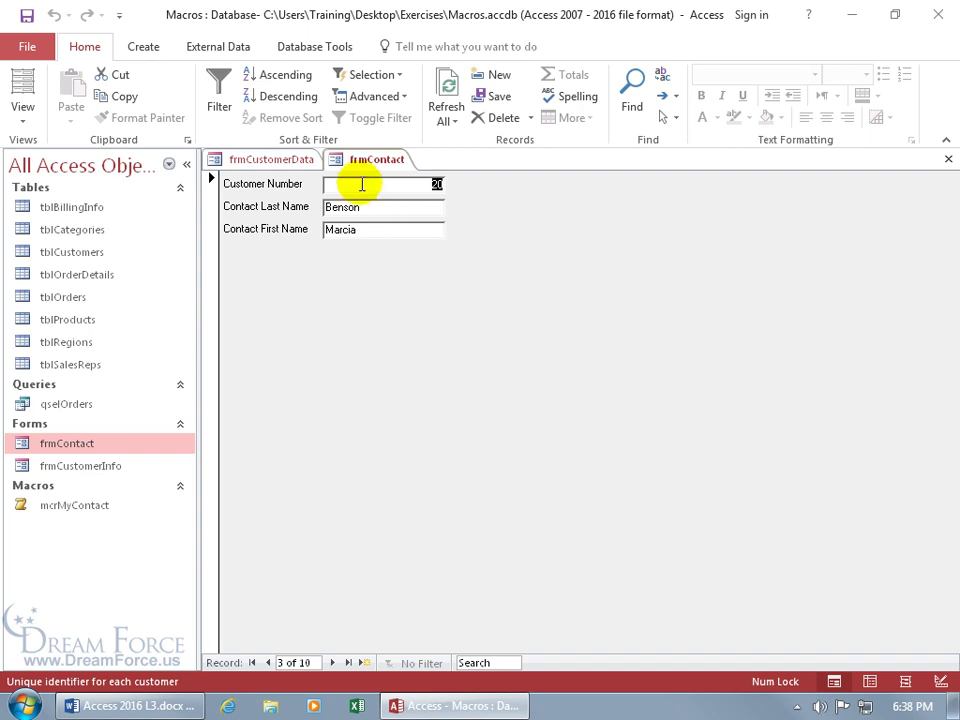
left_click(290, 160)
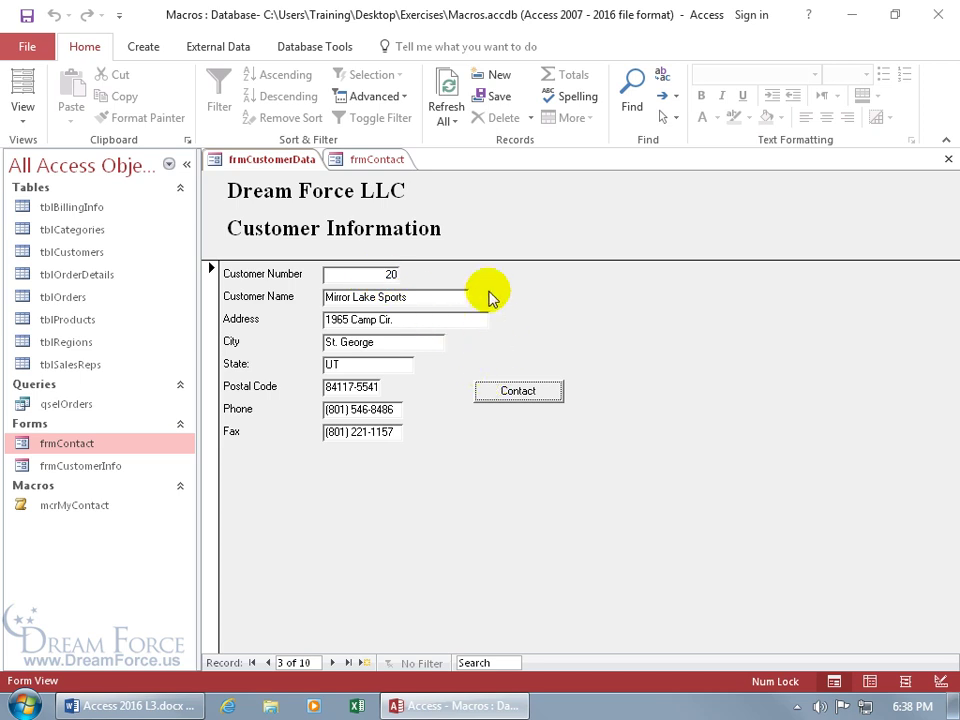
left_click(383, 164)
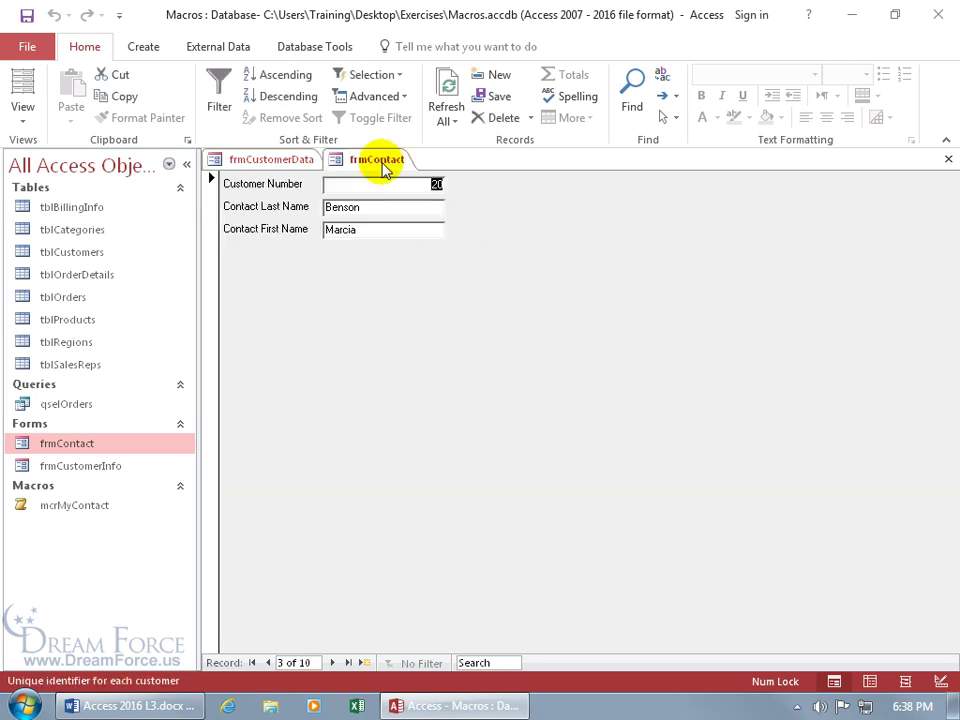